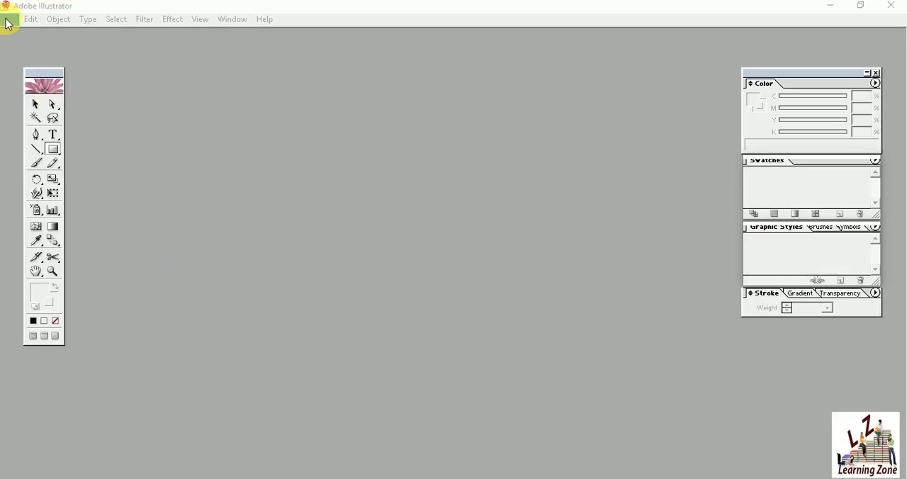
Create a new Letter-size CMYK document named "porject".
{"action": "left_click", "coordinate": [9, 20]}
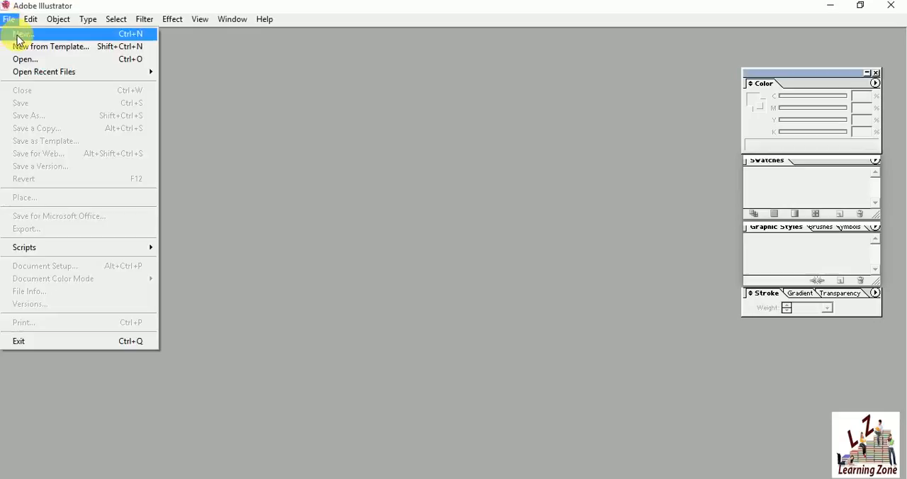
{"action": "left_click", "coordinate": [17, 36]}
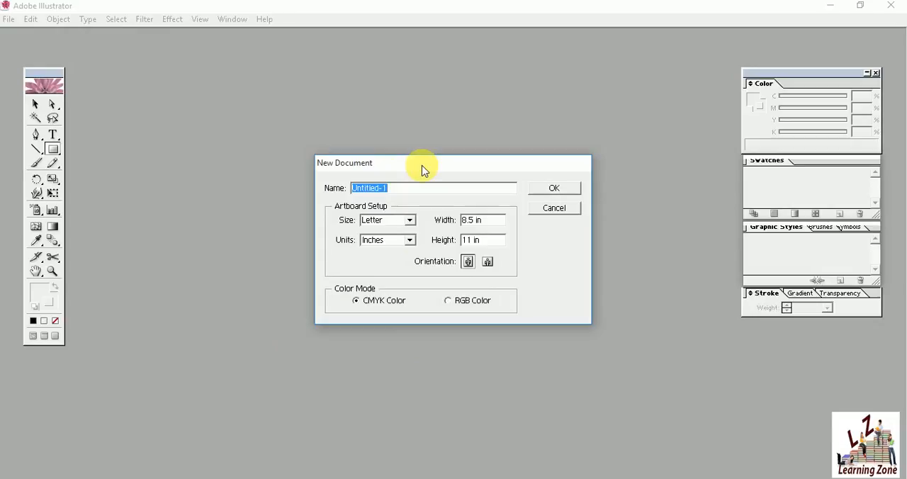
{"action": "type", "text": "porject"}
{"action": "left_click", "coordinate": [556, 191]}
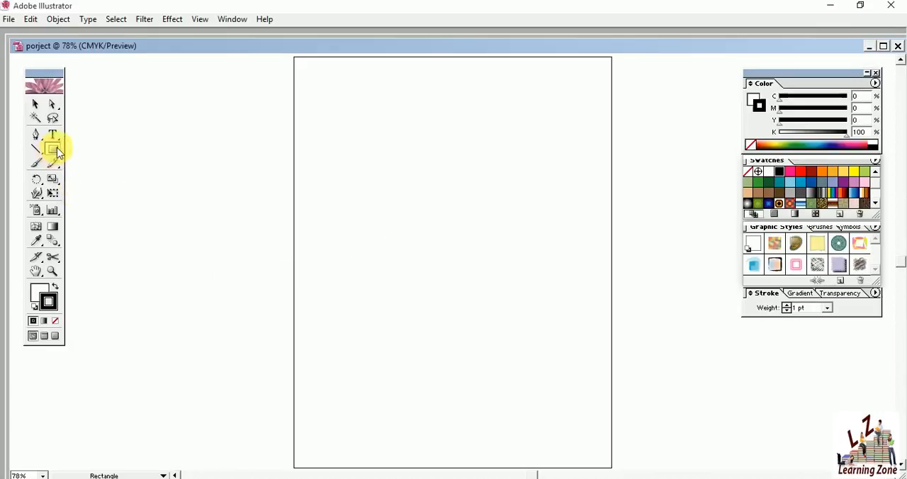
Draw a rounded rectangle in the upper-left part of the page and move it slightly as a whole.
{"action": "left_click_drag", "start_coordinate": [58, 152], "coordinate": [82, 152]}
{"action": "left_click_drag", "start_coordinate": [344, 146], "coordinate": [440, 213]}
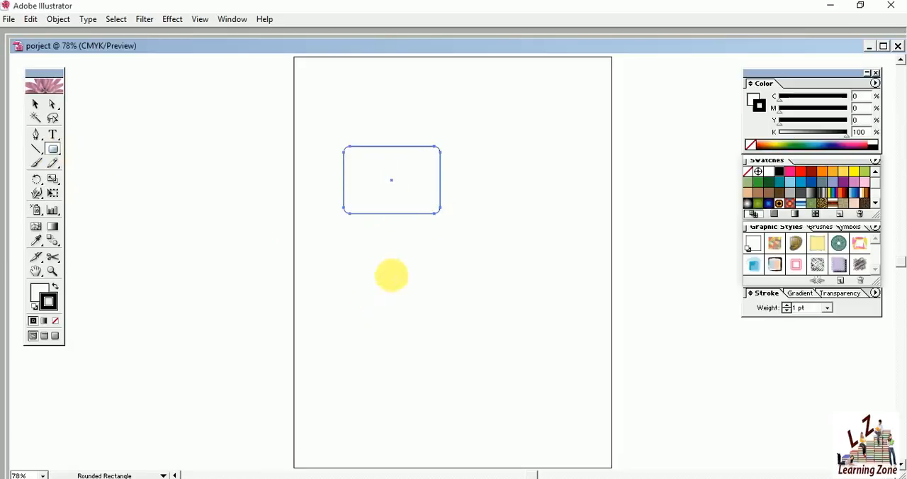
{"action": "left_click", "coordinate": [34, 107]}
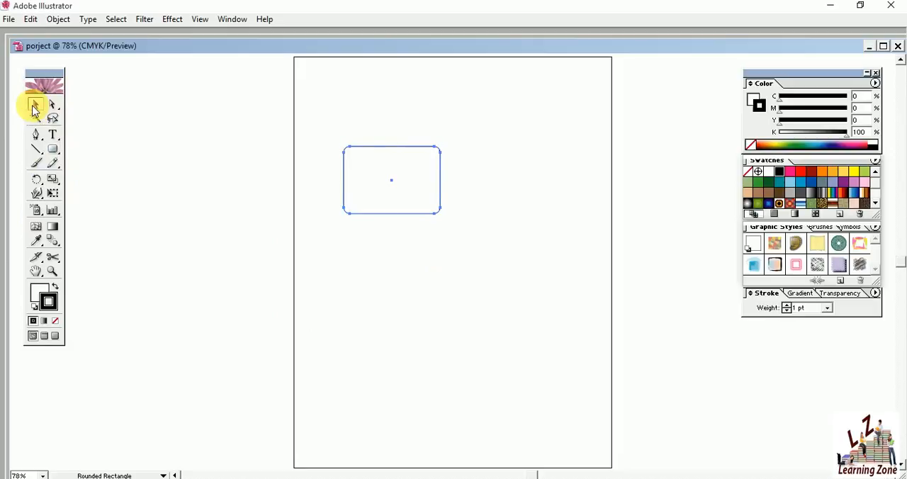
{"action": "mouse_move", "coordinate": [423, 171]}
{"action": "left_mouse_down"}
{"action": "mouse_move", "coordinate": [404, 119]}
{"action": "mouse_move", "coordinate": [494, 312]}
{"action": "mouse_move", "coordinate": [420, 184]}
{"action": "left_mouse_up"}
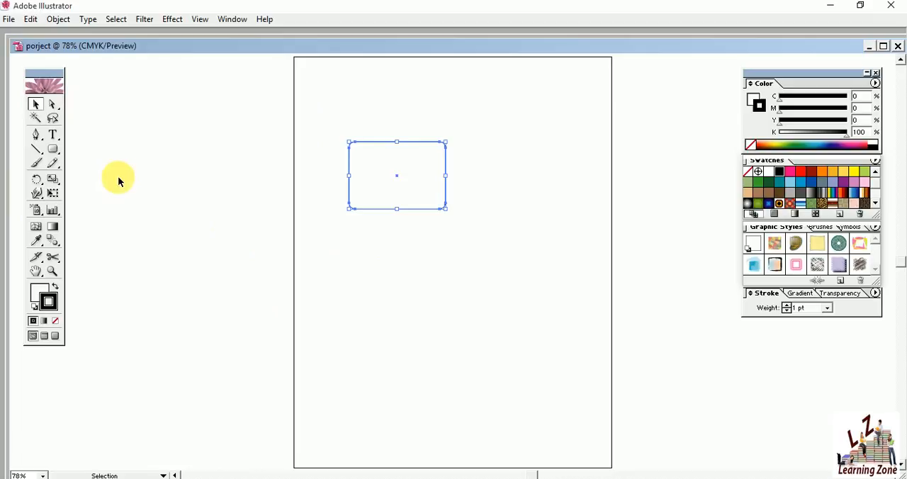
Detach the Direct Selection tool group as a floating palette and reselect the rounded rectangle with the Direct Selection tool.
{"action": "left_click", "coordinate": [57, 111]}
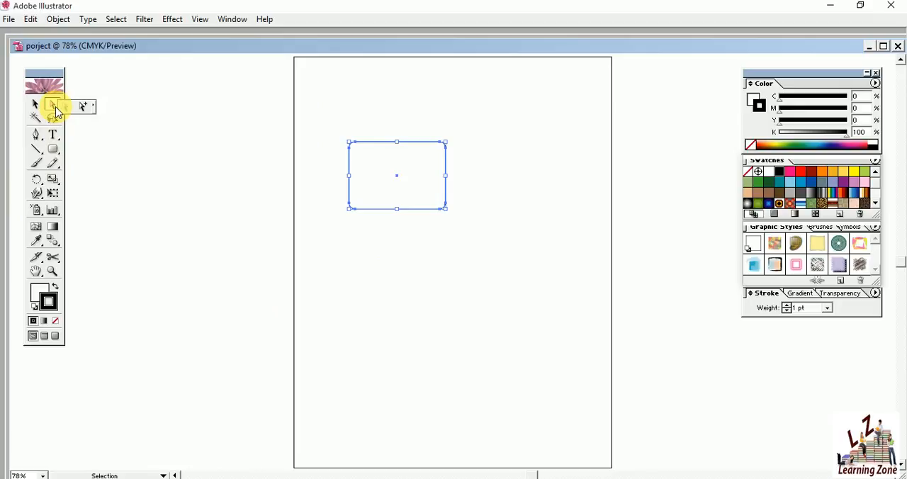
{"action": "left_click_drag", "start_coordinate": [67, 113], "coordinate": [93, 105]}
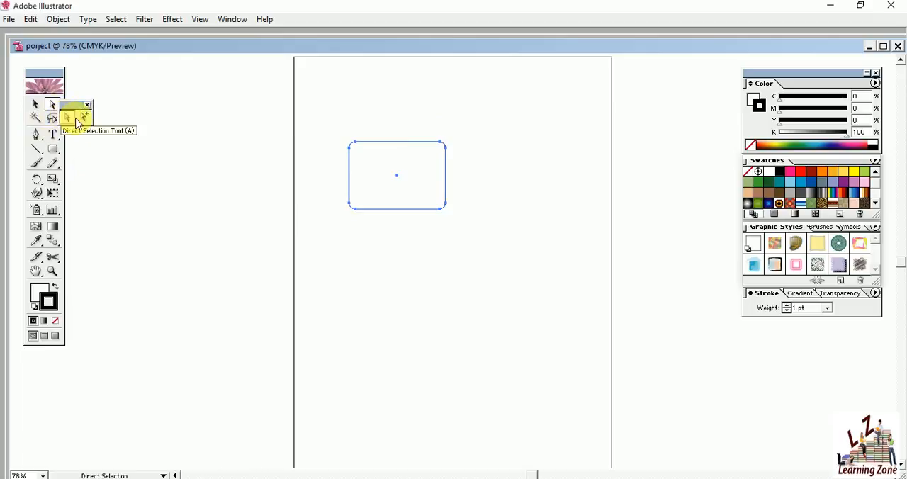
{"action": "left_click", "coordinate": [409, 296]}
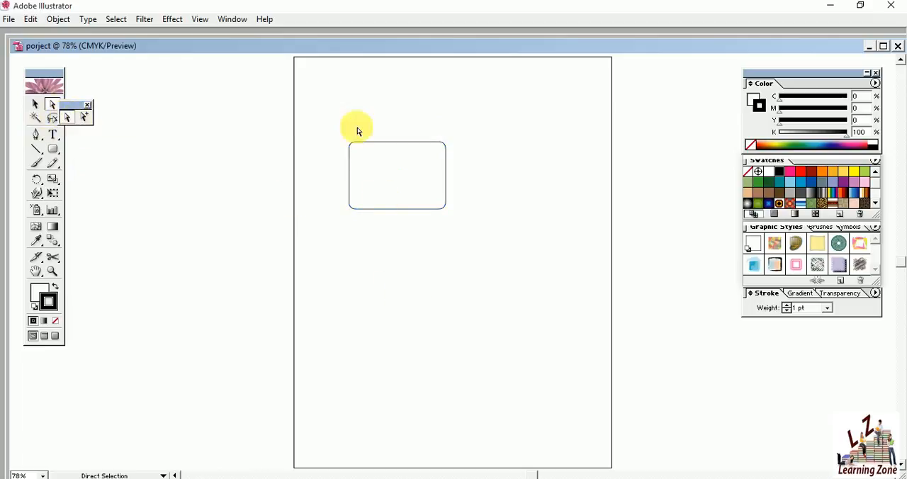
{"action": "left_click", "coordinate": [390, 185]}
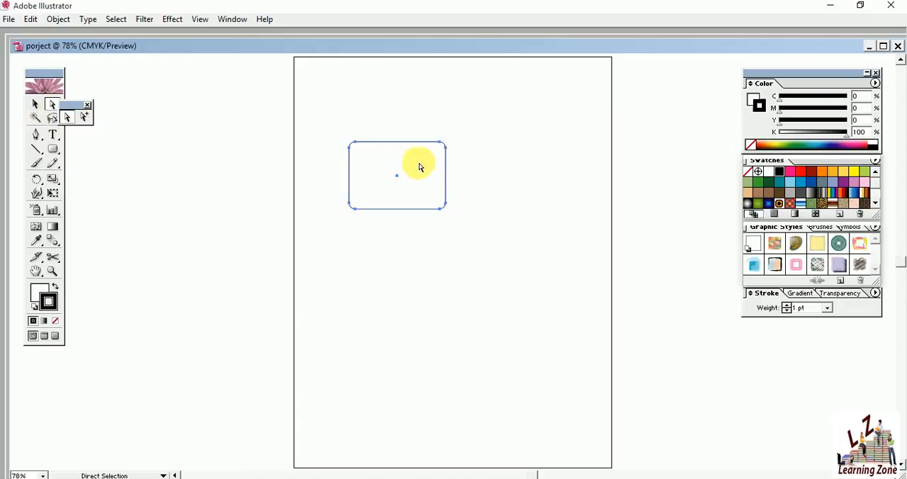
Try reshaping the rounded rectangle by moving its lower-right and upper-left corner anchor points, and undo the distortion.
{"action": "left_click", "coordinate": [470, 193]}
{"action": "left_click_drag", "start_coordinate": [466, 187], "coordinate": [444, 214]}
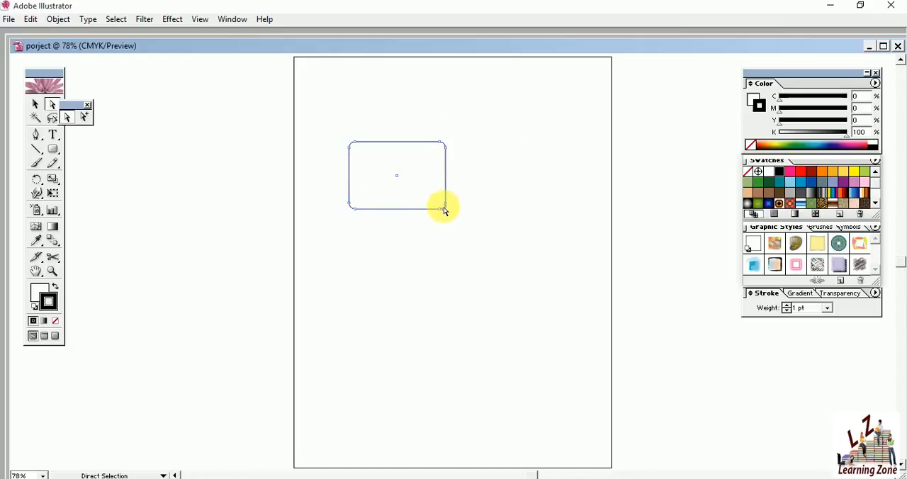
{"action": "mouse_move", "coordinate": [445, 207]}
{"action": "left_mouse_down"}
{"action": "mouse_move", "coordinate": [508, 277]}
{"action": "mouse_move", "coordinate": [461, 212]}
{"action": "mouse_move", "coordinate": [445, 209]}
{"action": "left_mouse_up"}
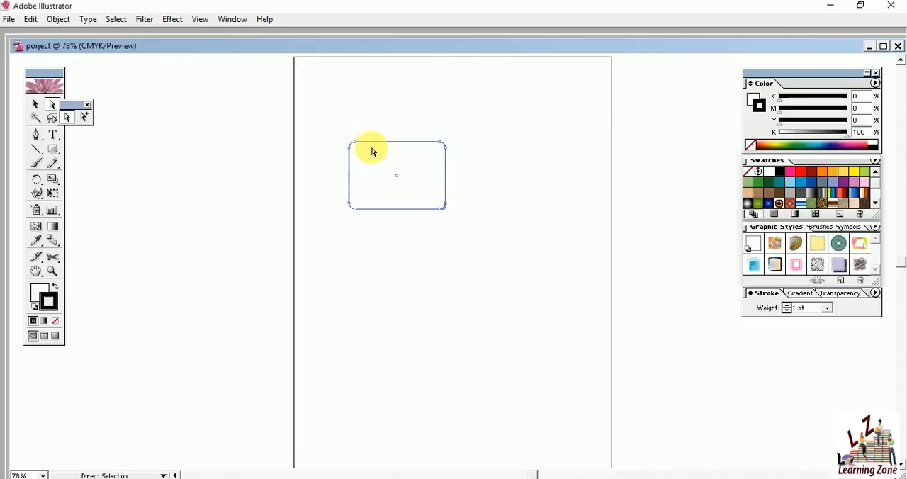
{"action": "left_click_drag", "start_coordinate": [357, 147], "coordinate": [361, 164]}
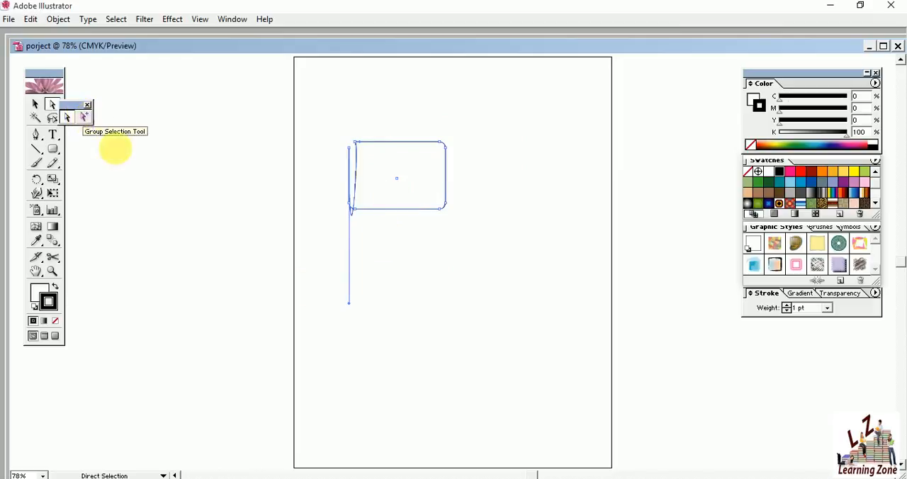
{"action": "key", "text": "ctrl+z"}
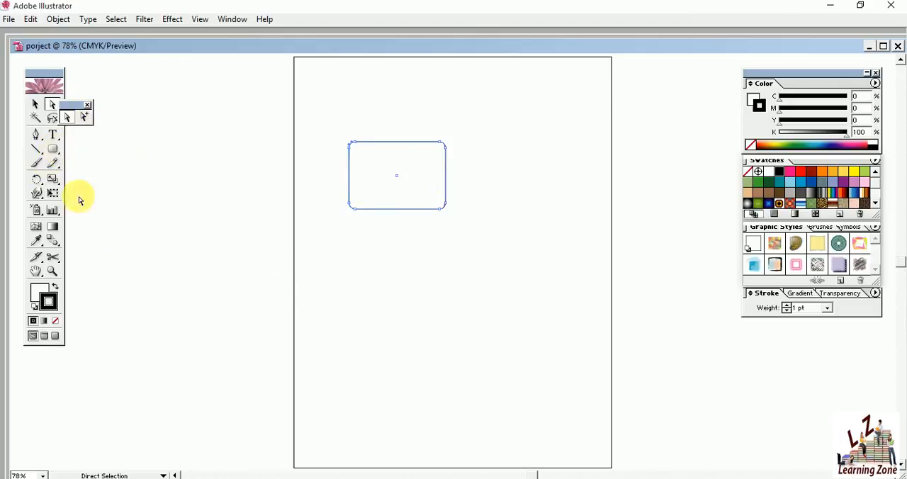
Draw a tilted five-pointed star beside the rounded rectangle with the Star tool.
{"action": "left_click", "coordinate": [55, 151]}
{"action": "left_click_drag", "start_coordinate": [57, 151], "coordinate": [133, 150]}
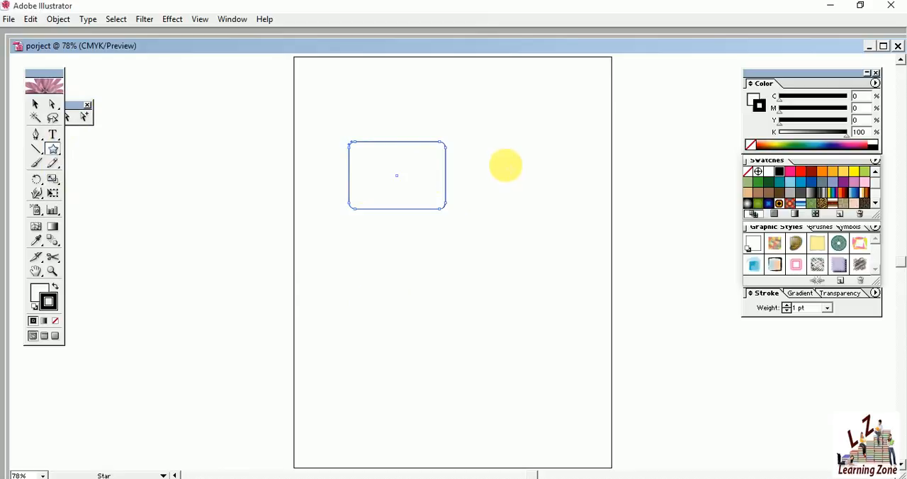
{"action": "left_click_drag", "start_coordinate": [508, 153], "coordinate": [519, 205]}
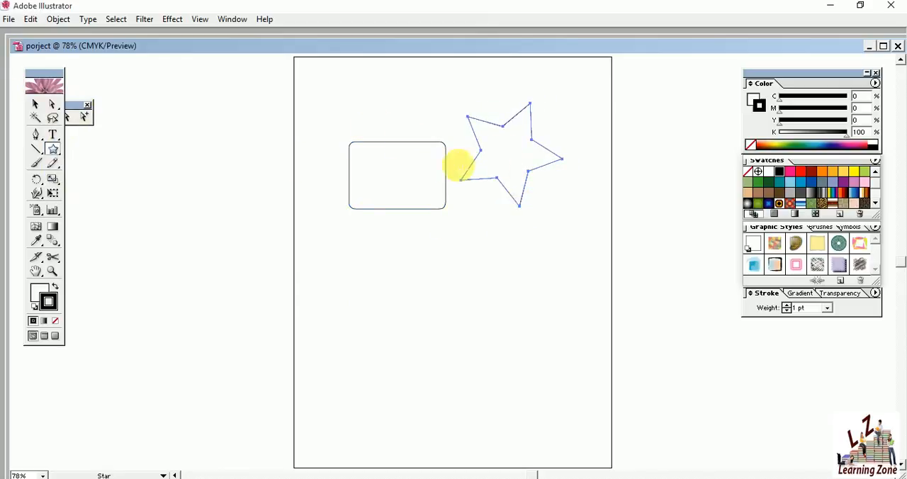
Move the star on top of the rounded rectangle and deselect it.
{"action": "left_click", "coordinate": [35, 103]}
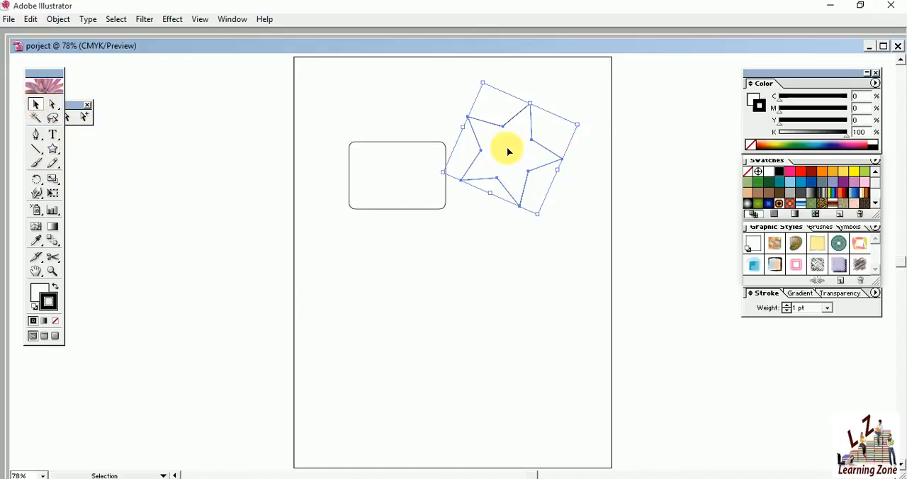
{"action": "left_click_drag", "start_coordinate": [518, 153], "coordinate": [407, 179]}
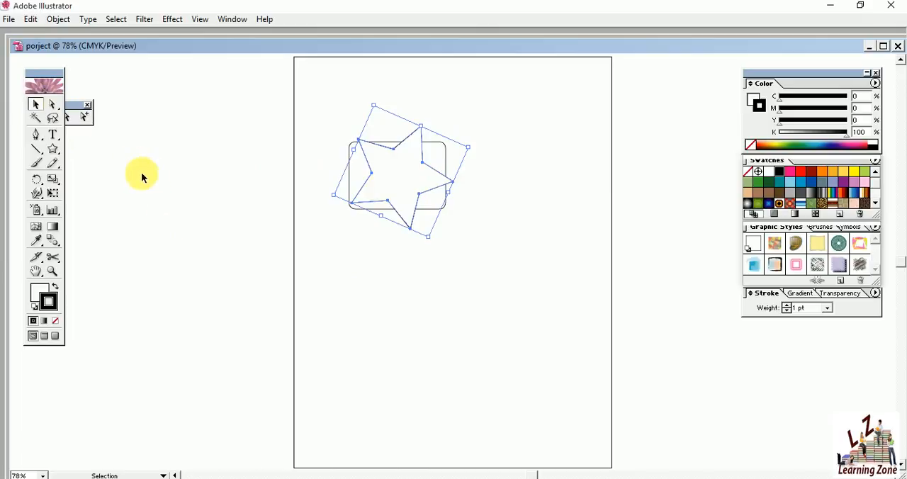
{"action": "left_click_drag", "start_coordinate": [73, 103], "coordinate": [73, 105]}
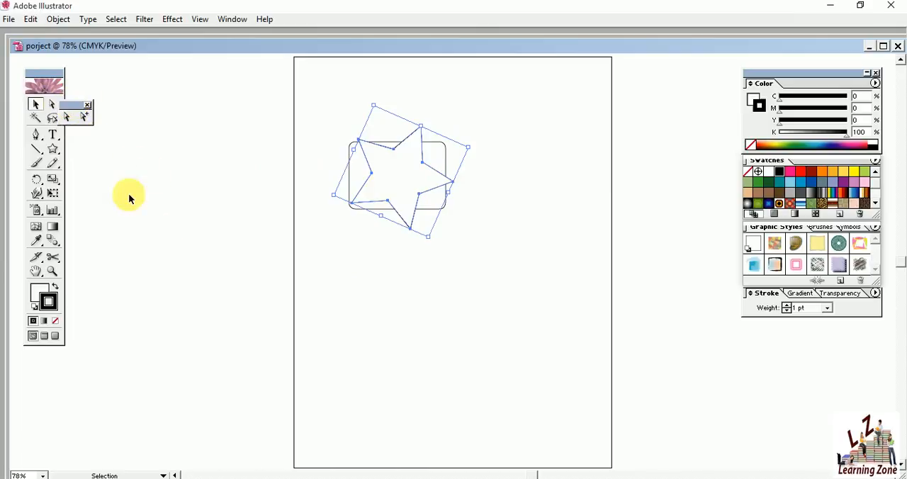
{"action": "left_click", "coordinate": [419, 309]}
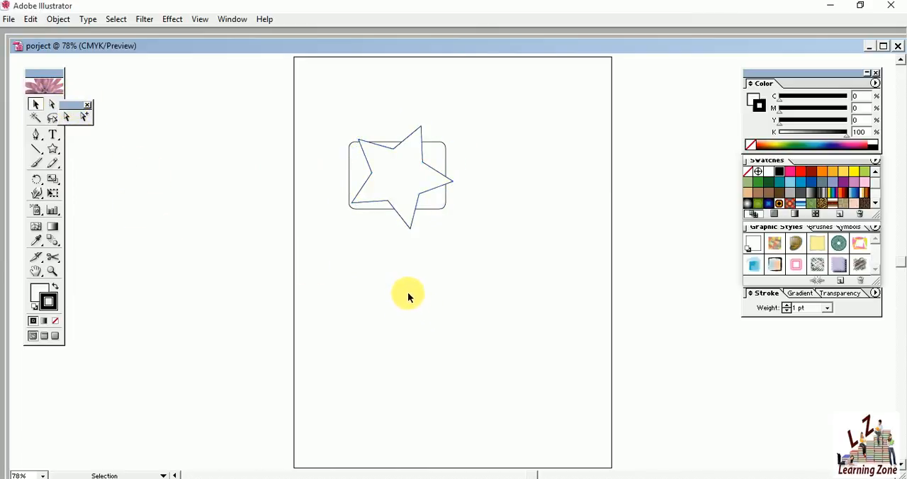
Move the rounded rectangle and the star separately down and to the right, keeping the star over the rectangle.
{"action": "left_click", "coordinate": [437, 197]}
{"action": "left_click_drag", "start_coordinate": [438, 203], "coordinate": [473, 228]}
{"action": "left_click_drag", "start_coordinate": [389, 158], "coordinate": [429, 195]}
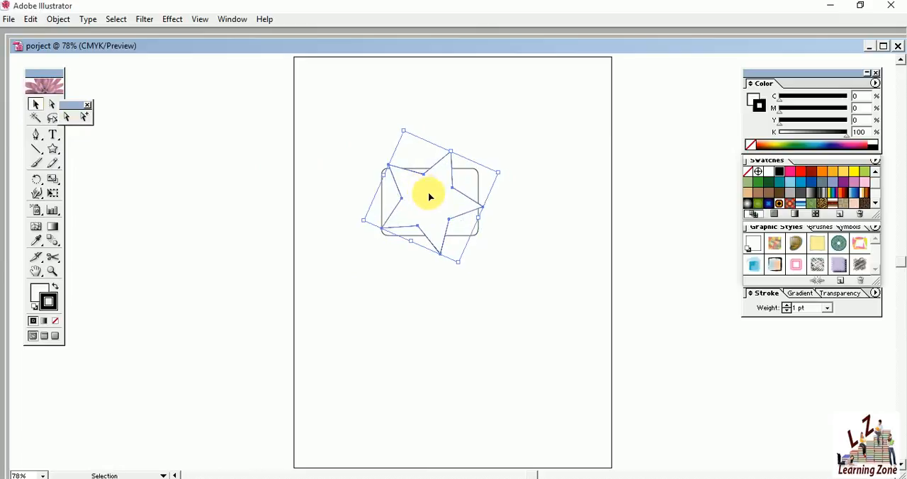
Select the star and rounded rectangle with the Group Selection tool and move both together slightly toward the page's center.
{"action": "left_click", "coordinate": [84, 117]}
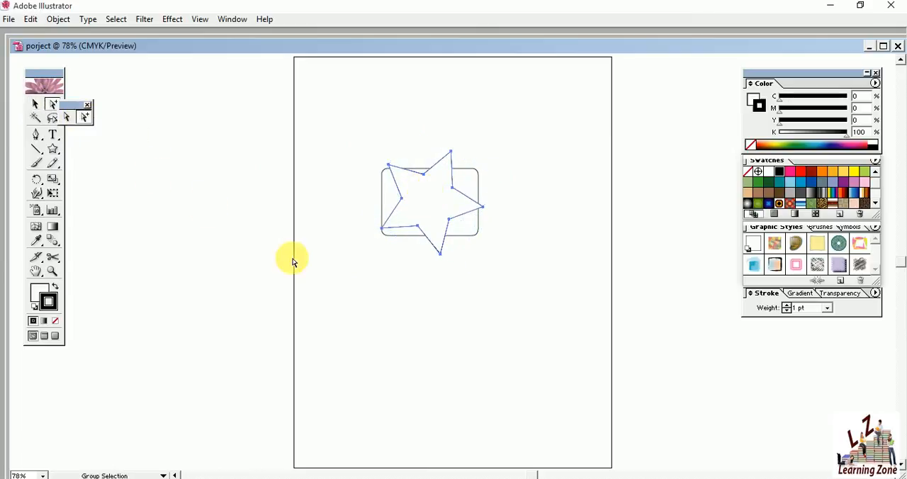
{"action": "left_click_drag", "start_coordinate": [342, 118], "coordinate": [525, 318]}
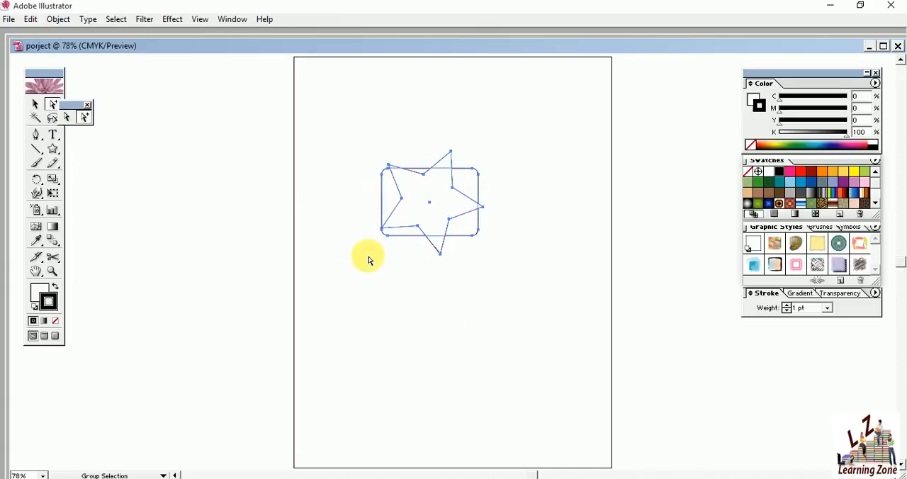
{"action": "left_click", "coordinate": [34, 105]}
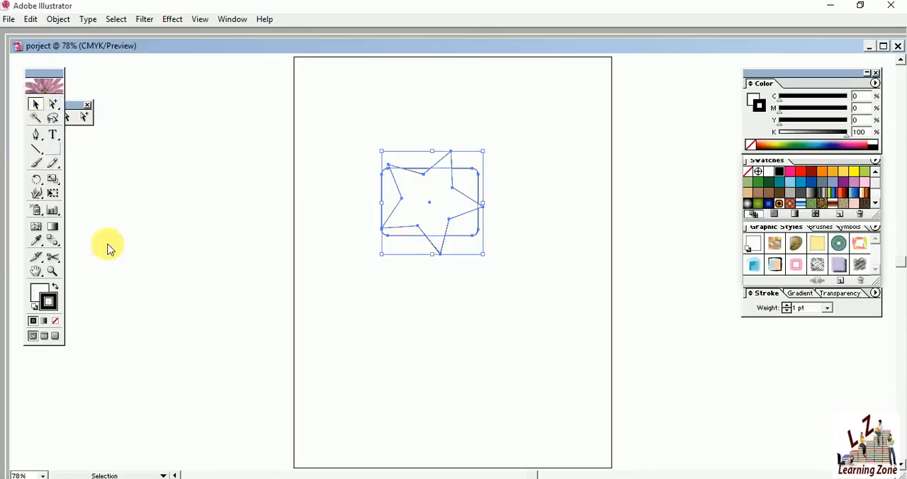
{"action": "left_click_drag", "start_coordinate": [433, 192], "coordinate": [463, 224]}
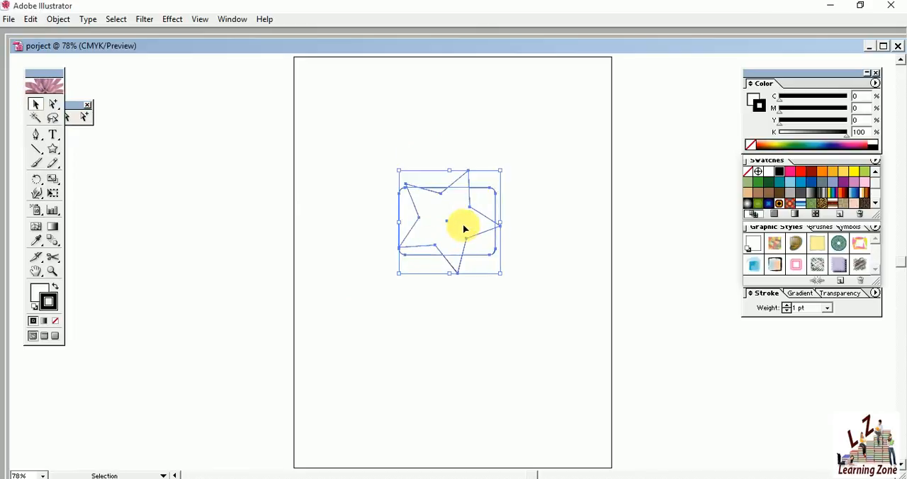